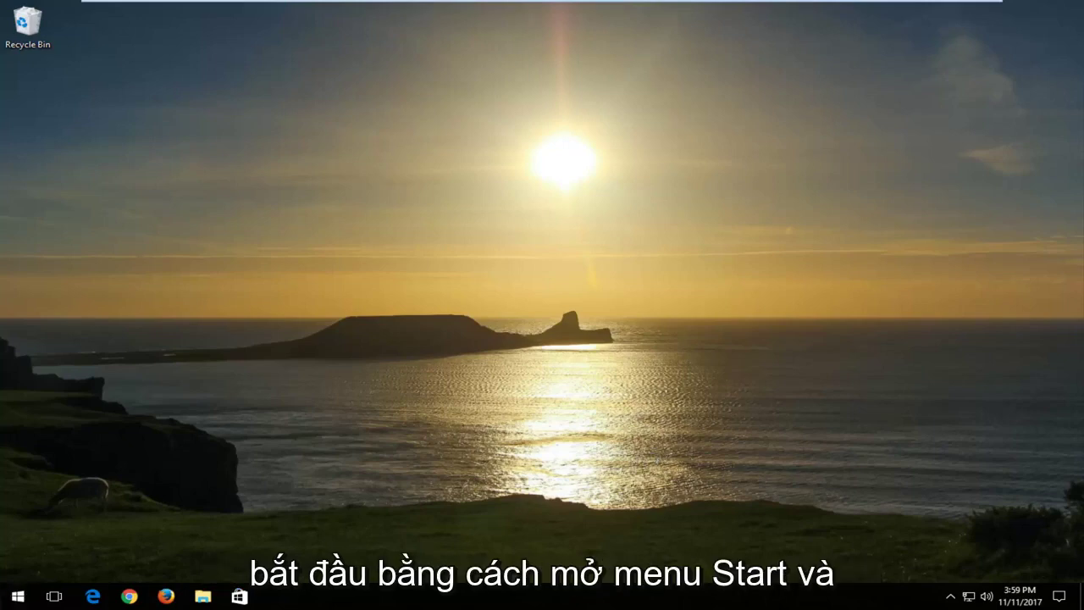
Turn on 'Show hidden files, folders, and drives' in File Explorer Options and apply it
click(16, 597)
click(17, 596)
text(folder options)
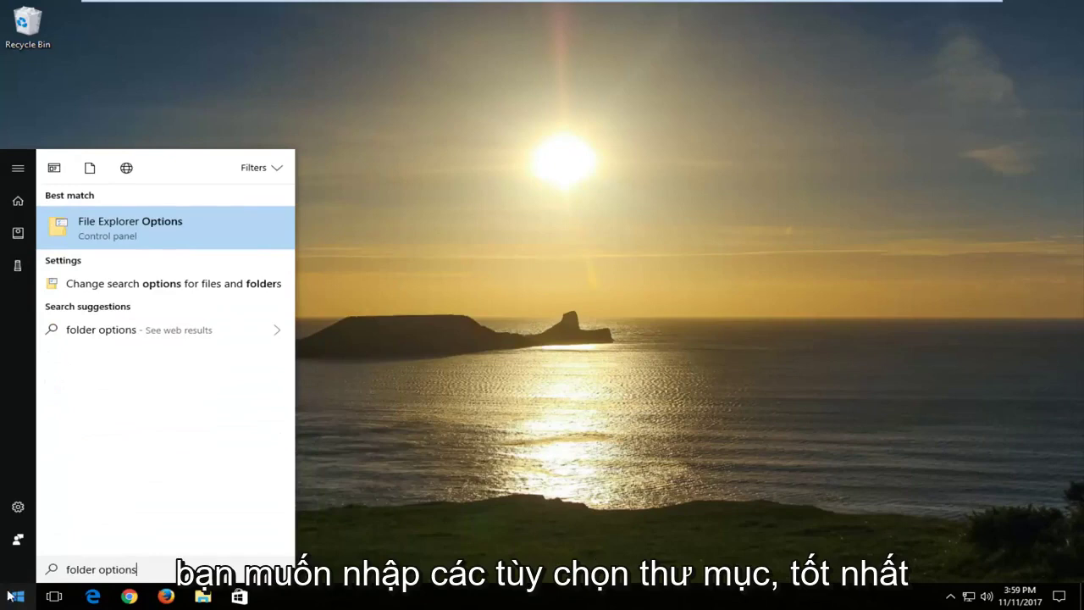
click(113, 231)
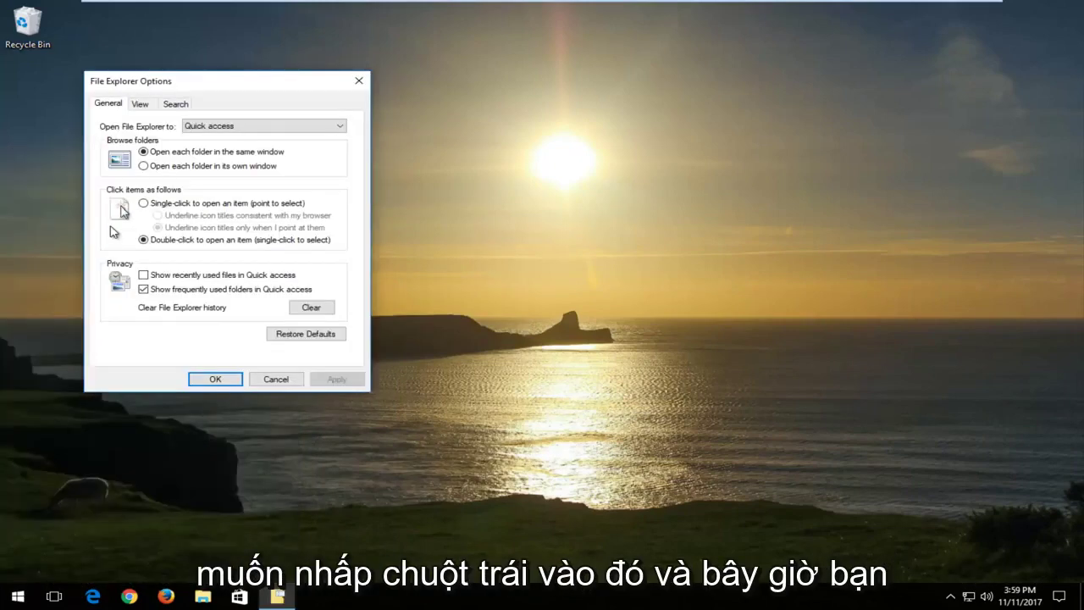
click(141, 104)
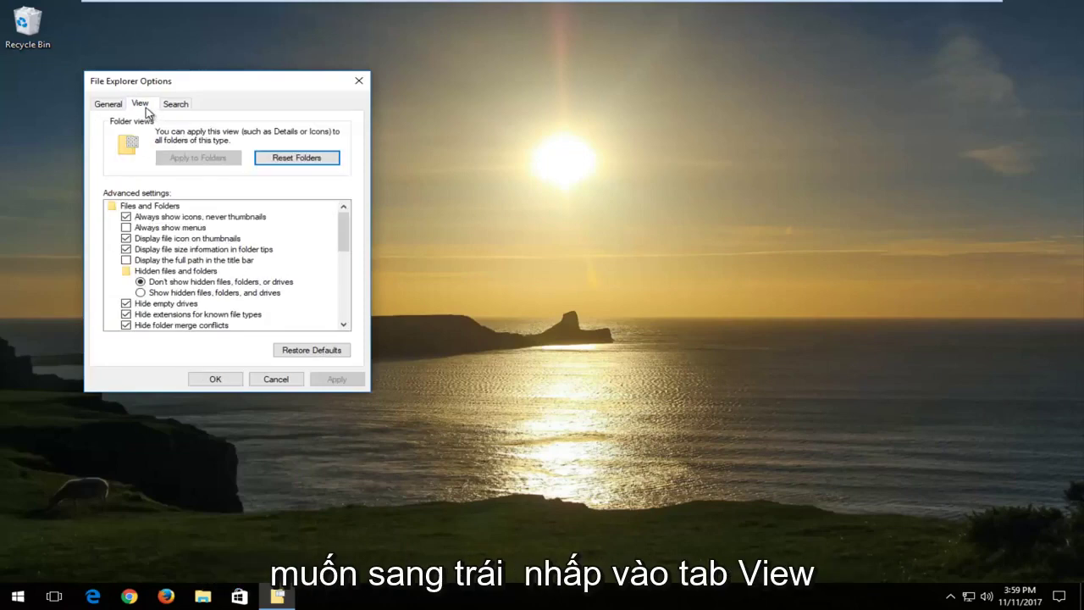
click(143, 293)
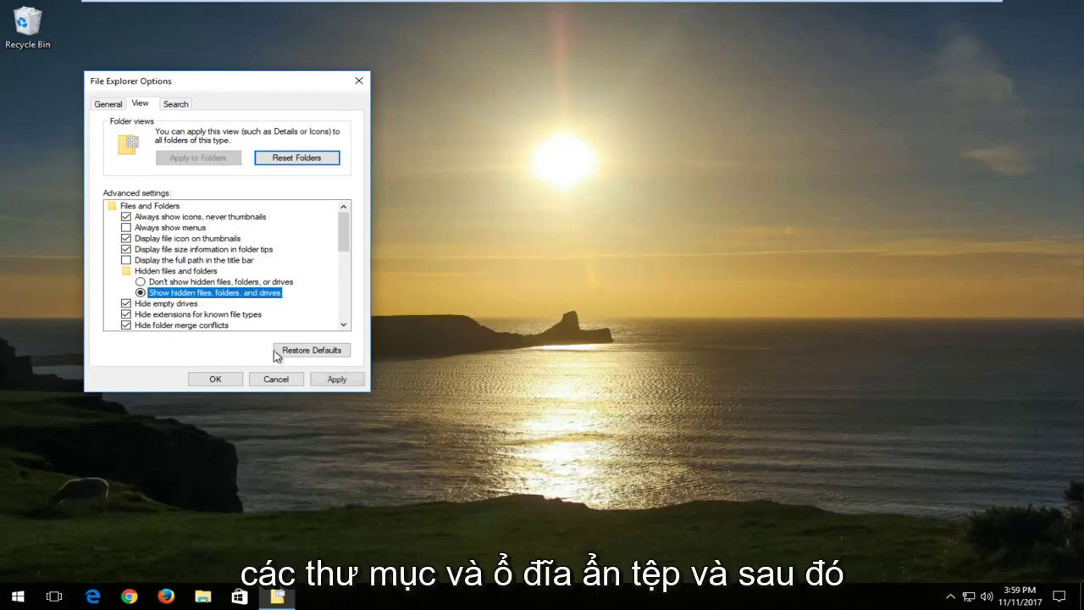
click(320, 380)
click(213, 380)
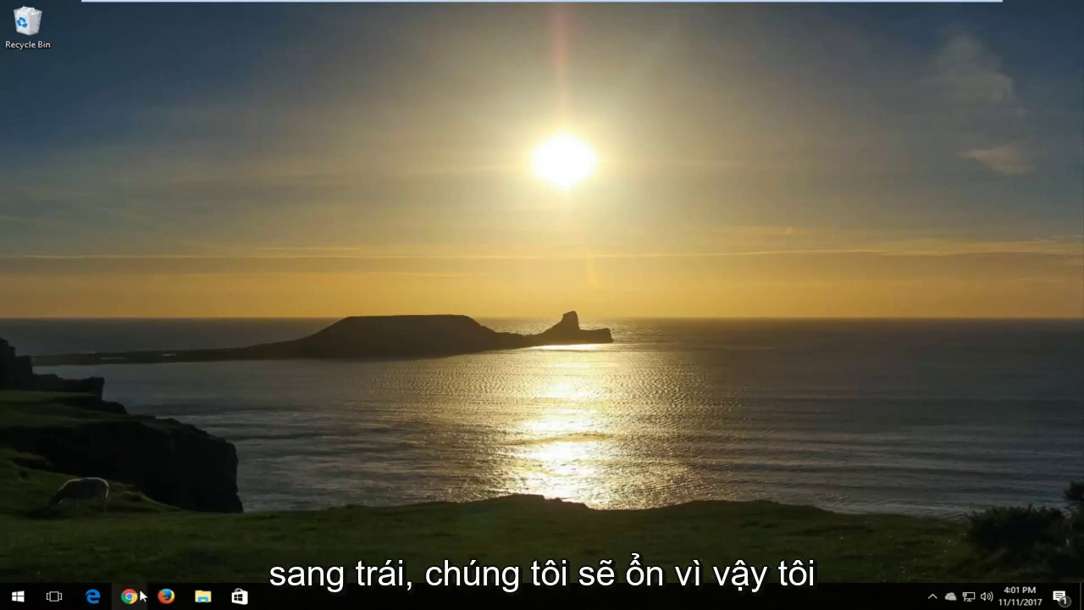
Launch Chrome and load google.com
click(129, 596)
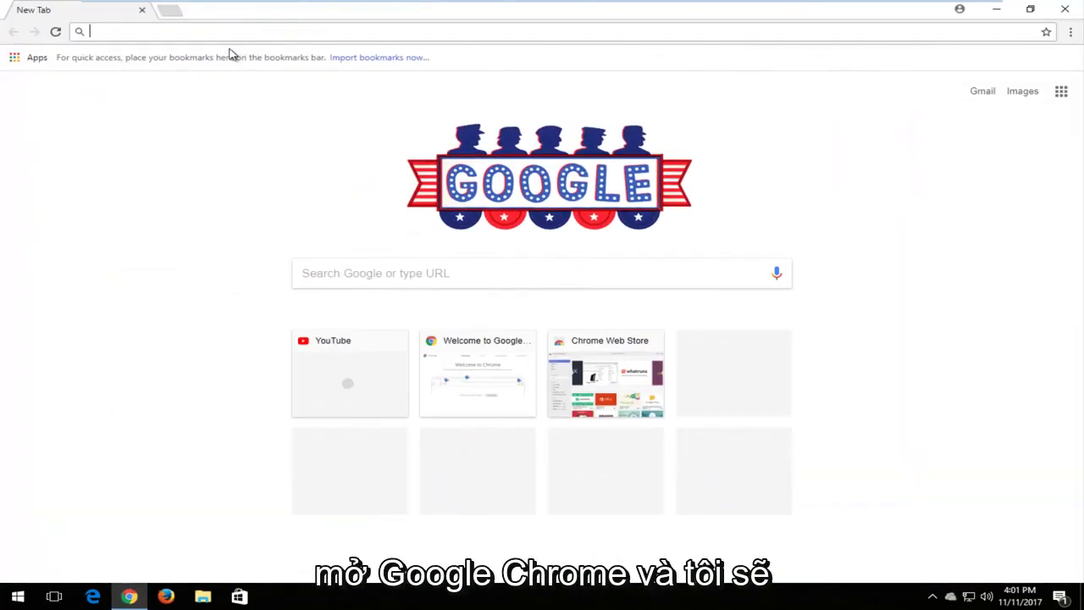
text(google.com)
key(Return)
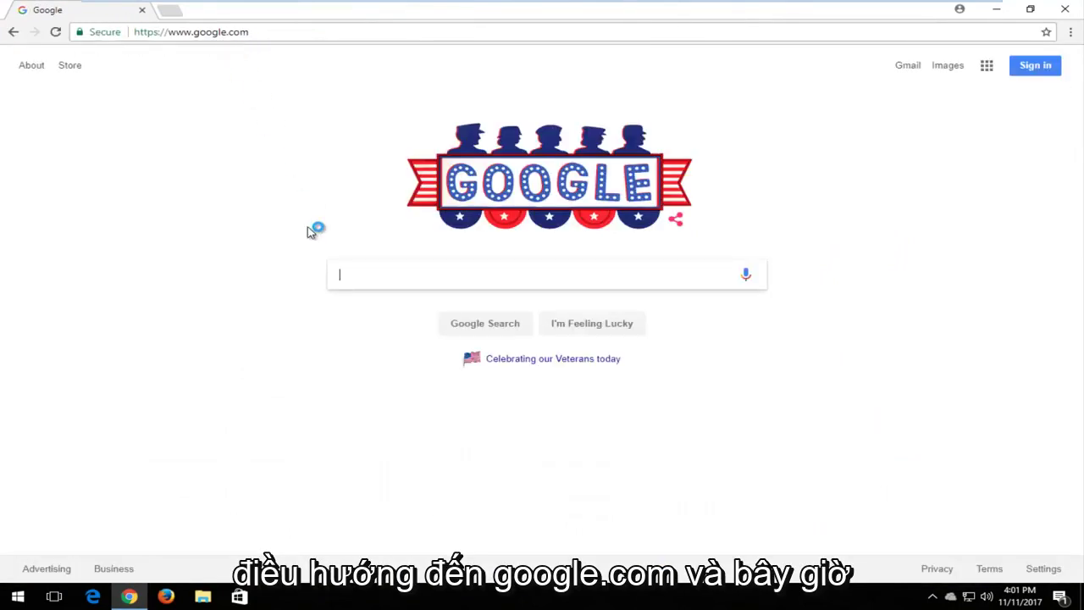
Search Google for 'vcruntime140.dll download'
text(vcrubnt)
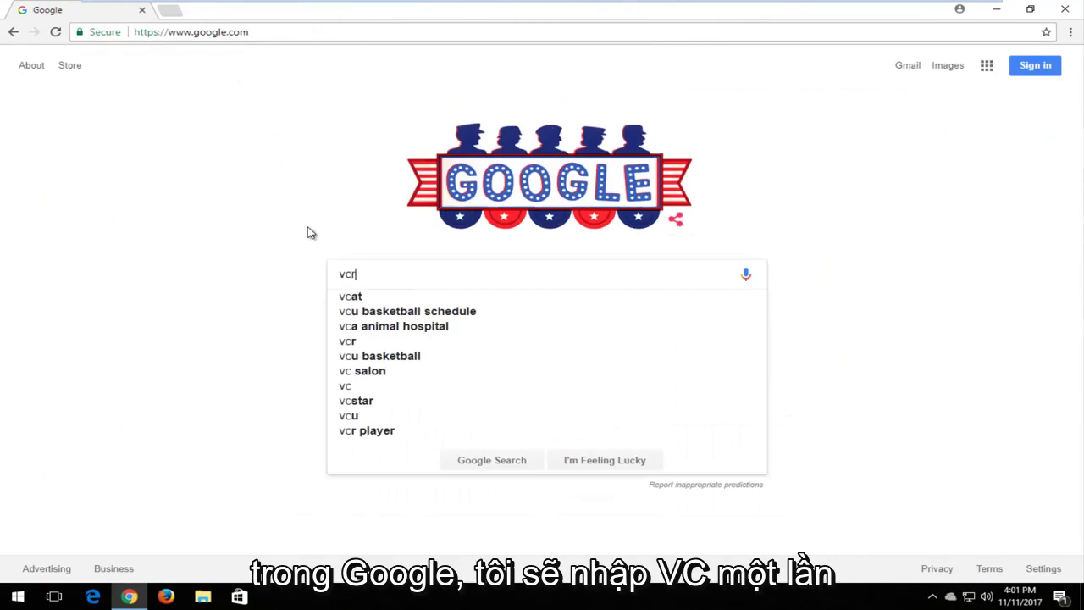
key(BackSpace)
key(BackSpace)
key(BackSpace)
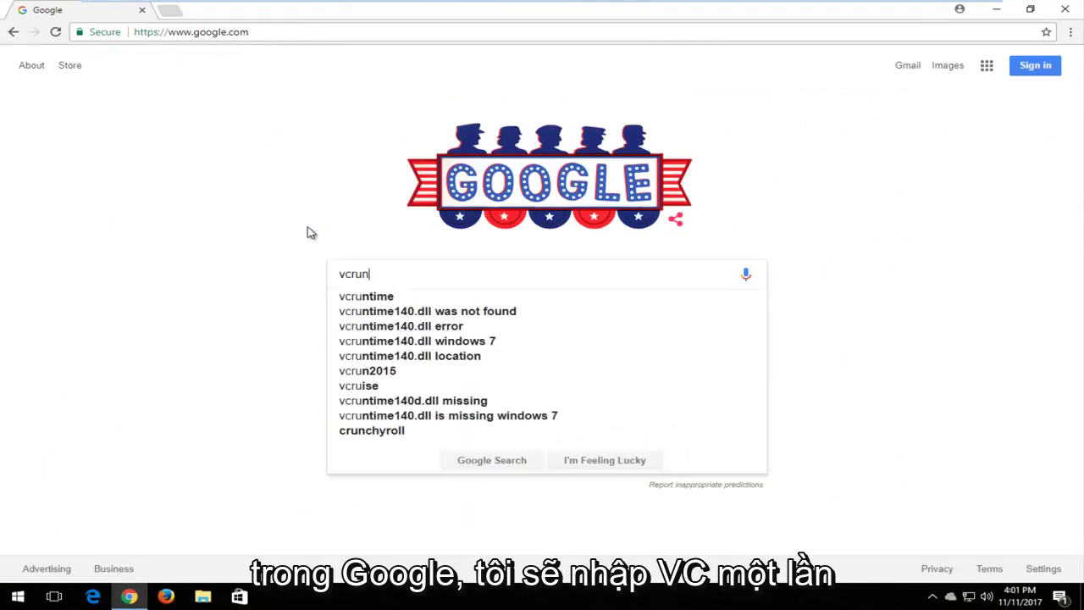
text(ntime1)
text(40.dll d)
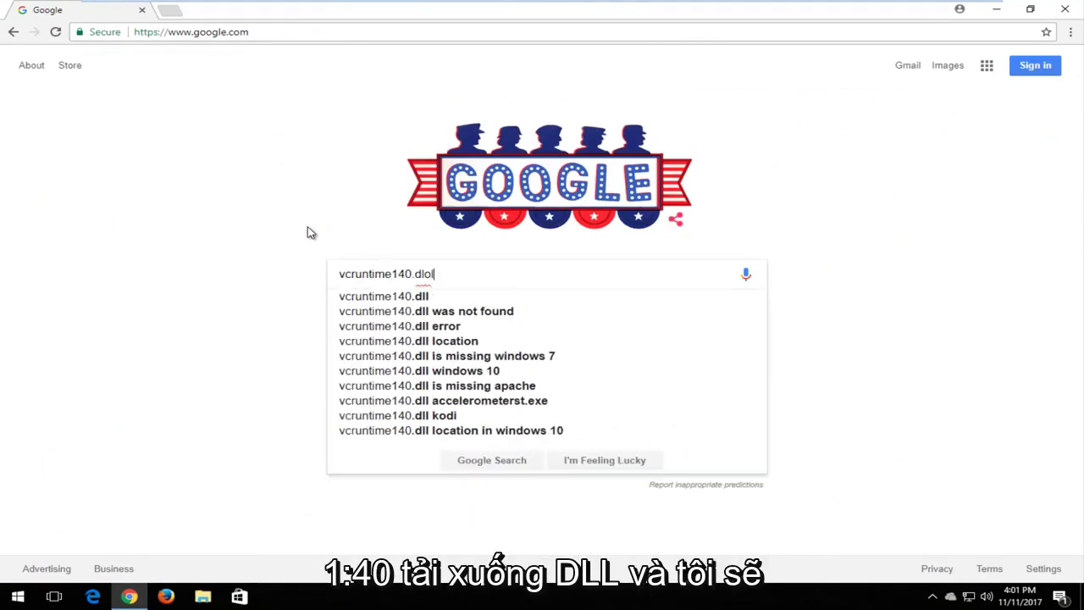
text(ownload)
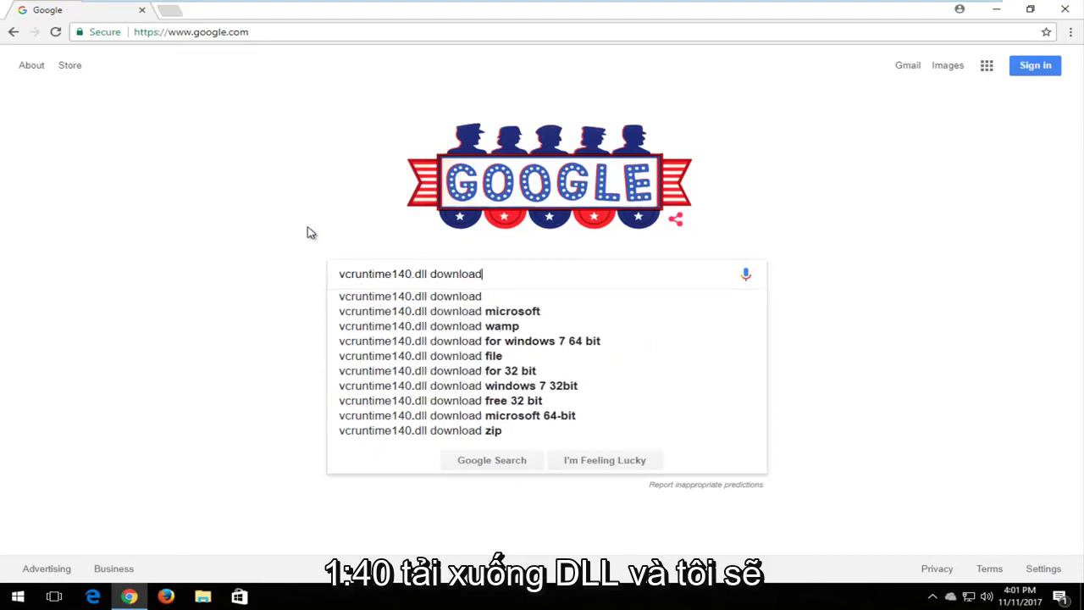
key(Return)
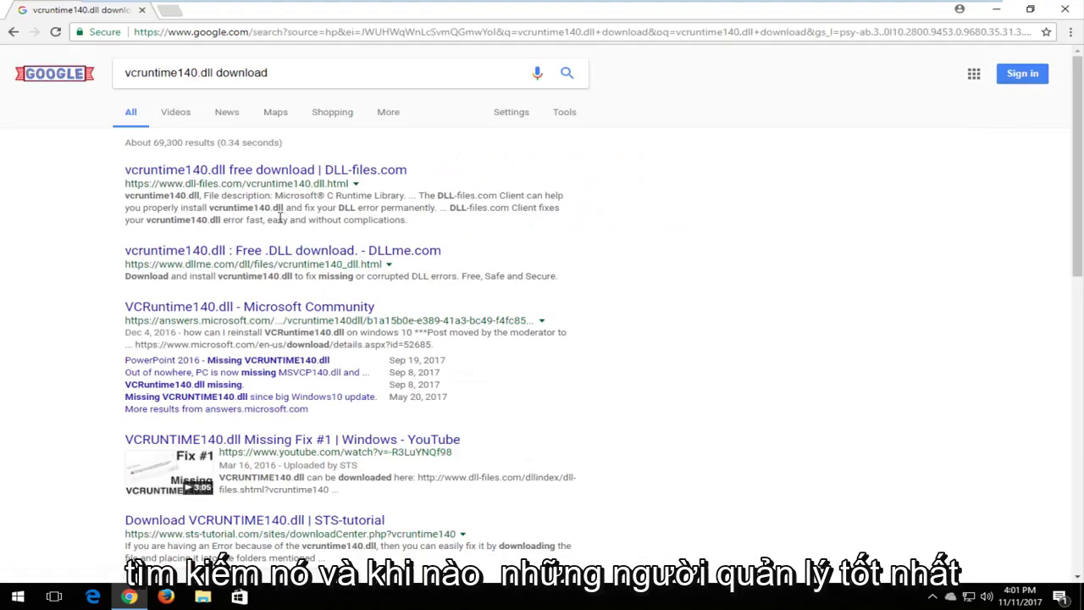
Open the DLL-files.com page for vcruntime140.dll from the search results
drag(161, 185, 201, 184)
click(201, 185)
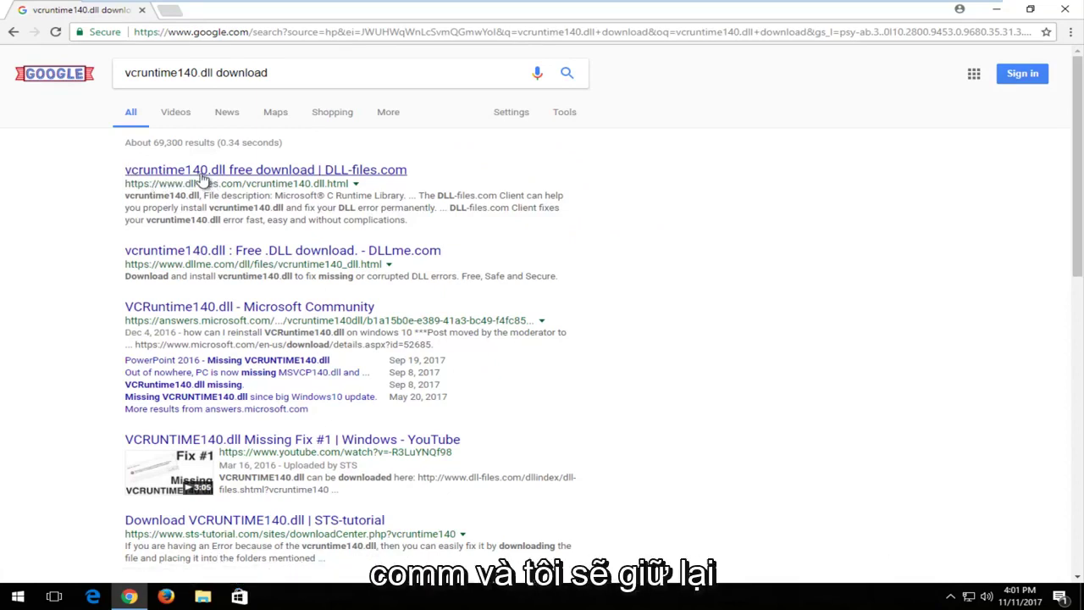
click(204, 173)
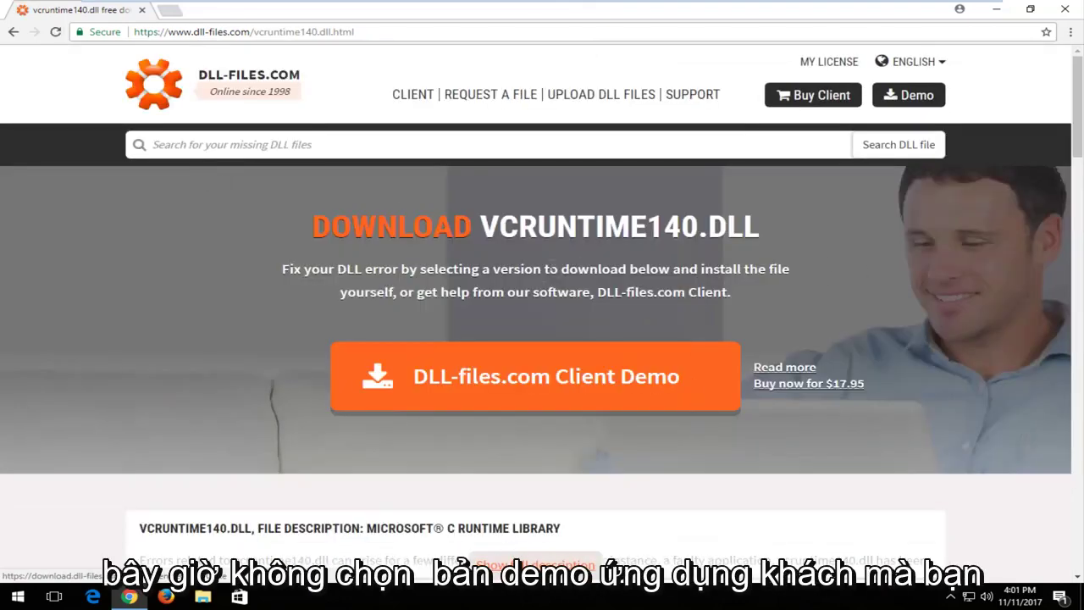
scroll(627, 269, down, 6)
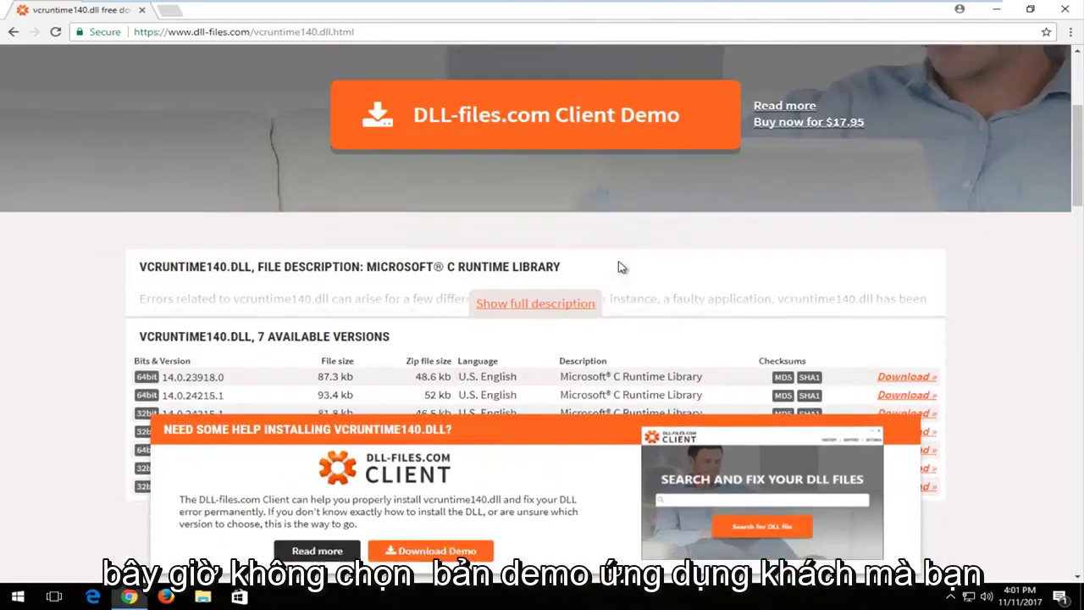
scroll(246, 161, up, 1)
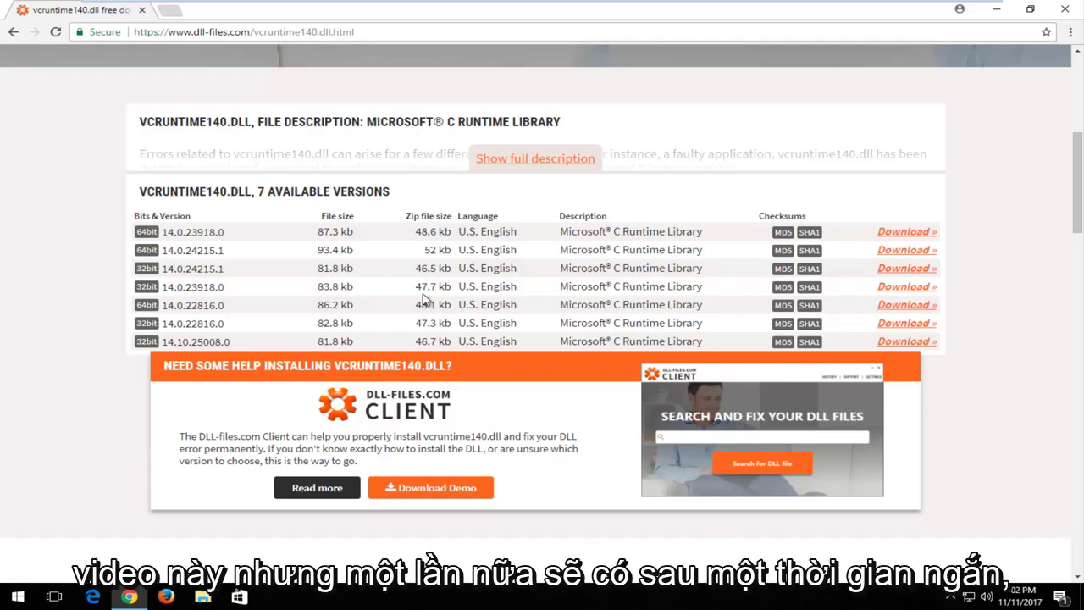
Download the 64bit 14.0.23918.0 version and show the full downloads list
drag(421, 291, 455, 292)
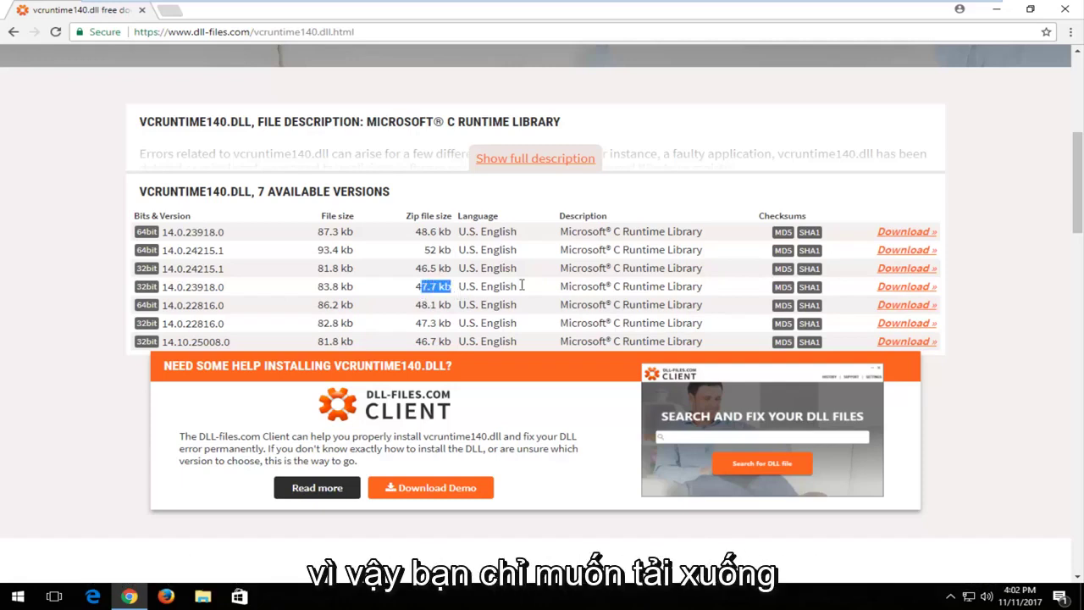
click(903, 234)
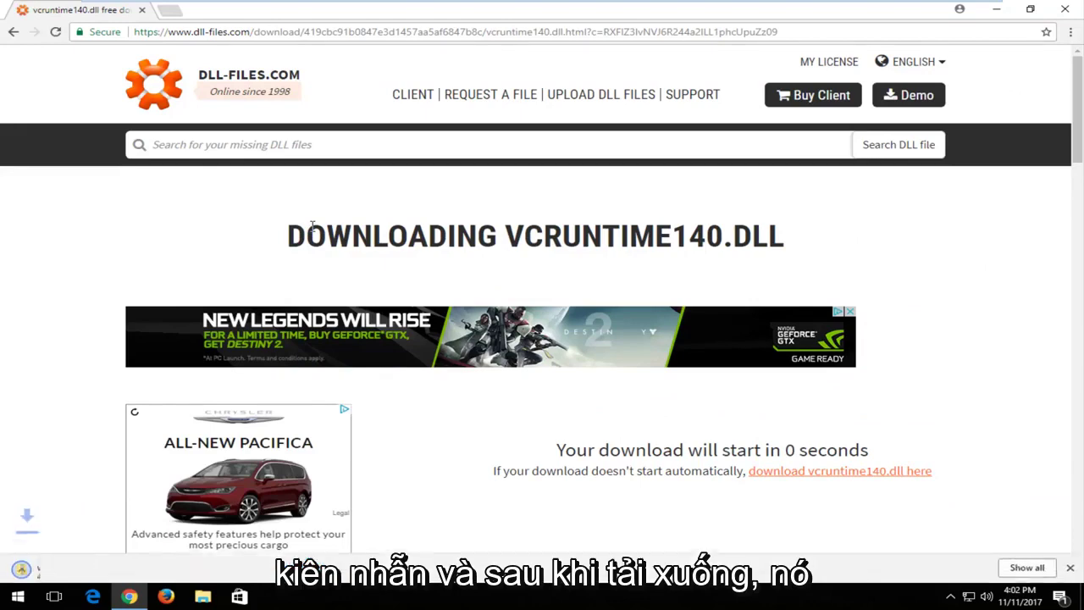
scroll(196, 330, down, 5)
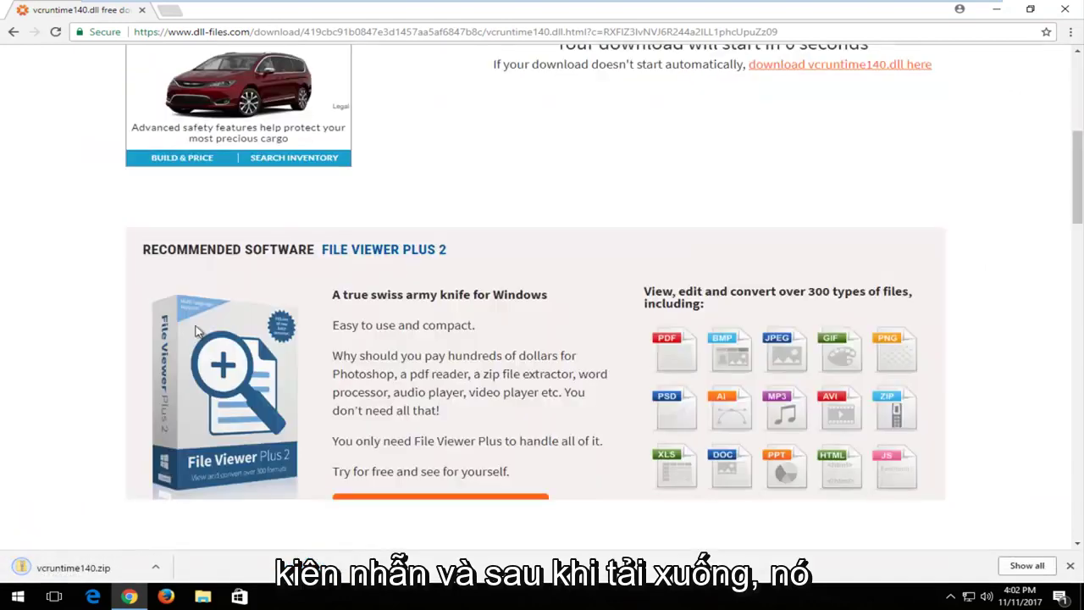
click(1028, 565)
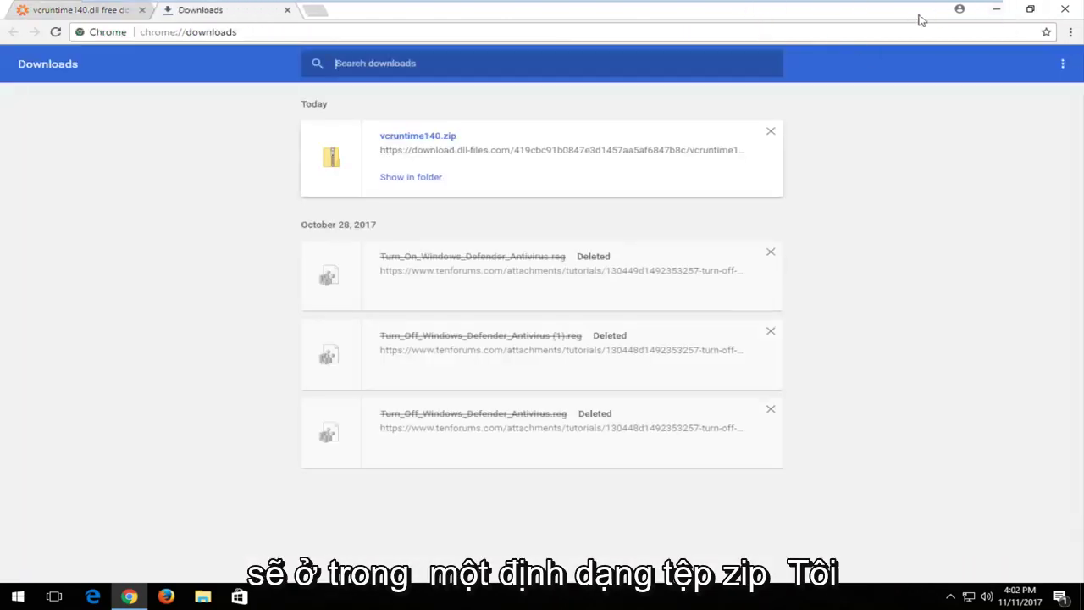
key(super+Right)
Copy vcruntime140.zip from Downloads onto the desktop and close the Downloads and Chrome windows
click(672, 191)
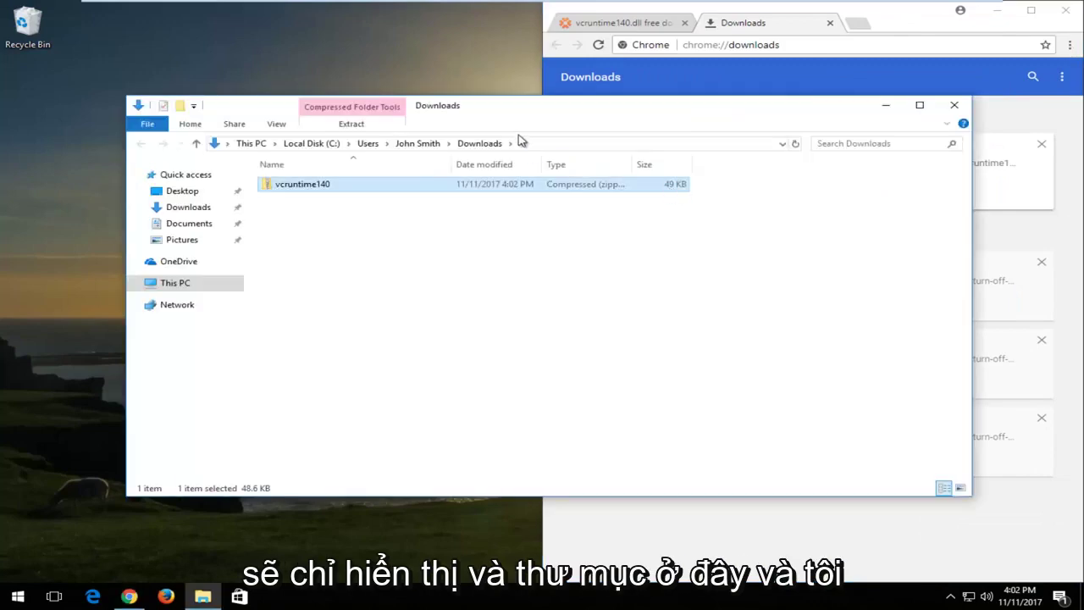
drag(593, 105, 738, 106)
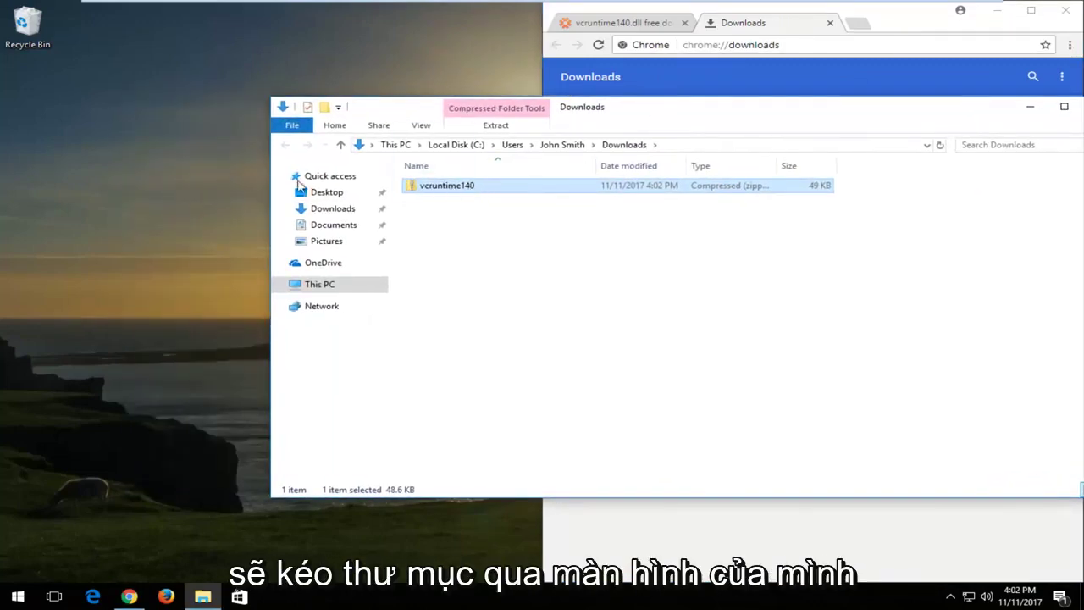
drag(447, 185, 196, 170)
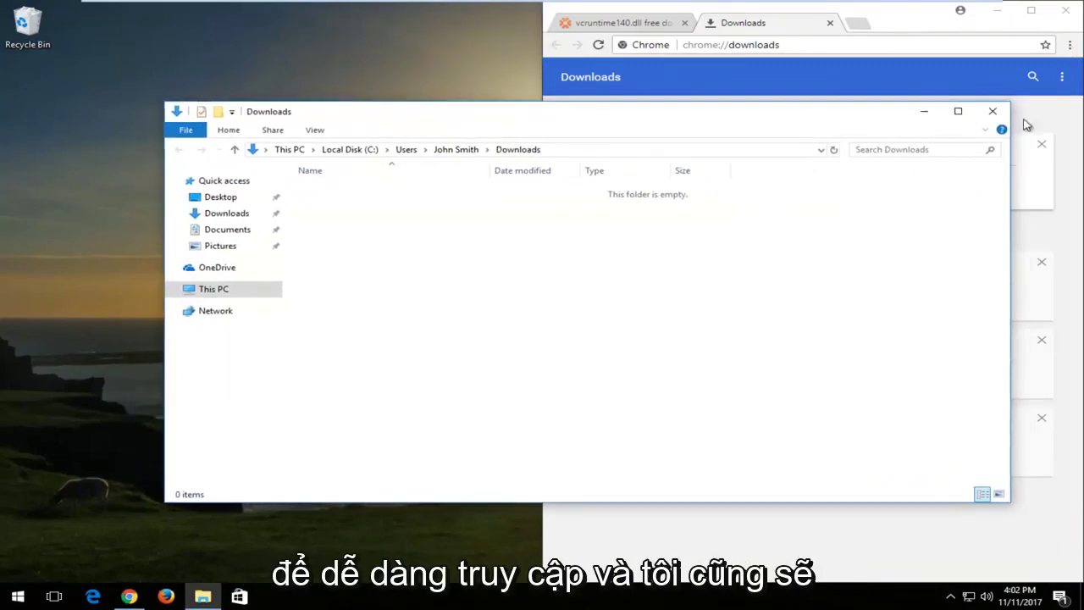
click(995, 110)
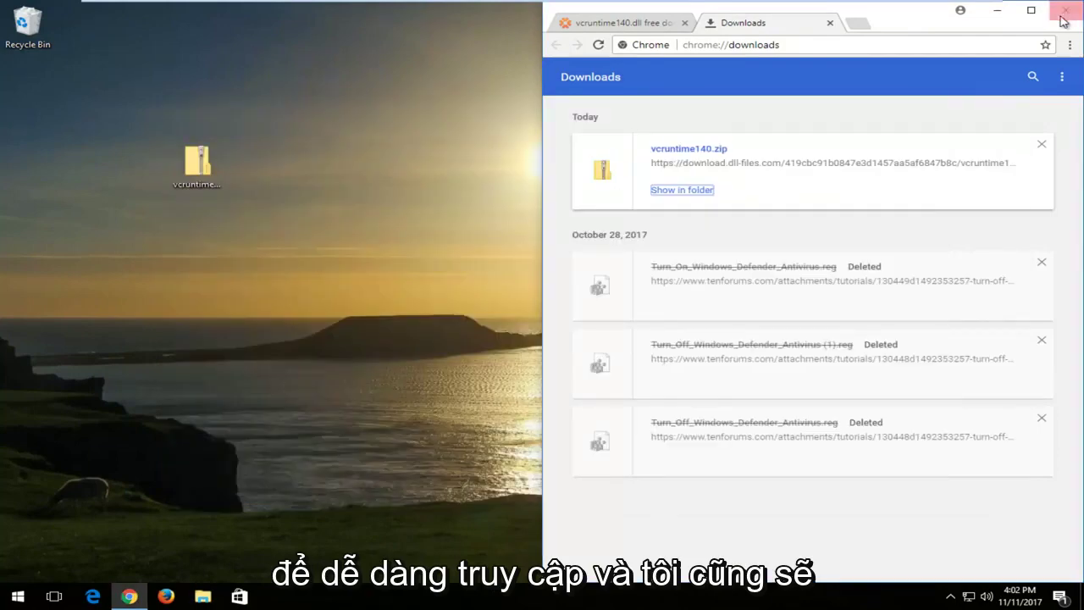
click(1063, 17)
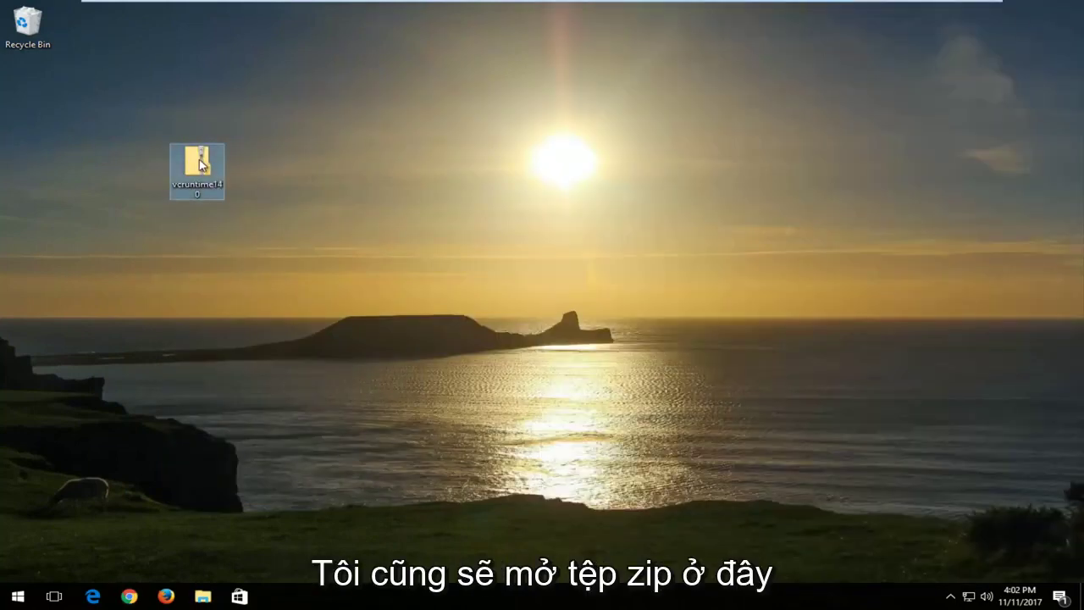
drag(203, 164, 46, 117)
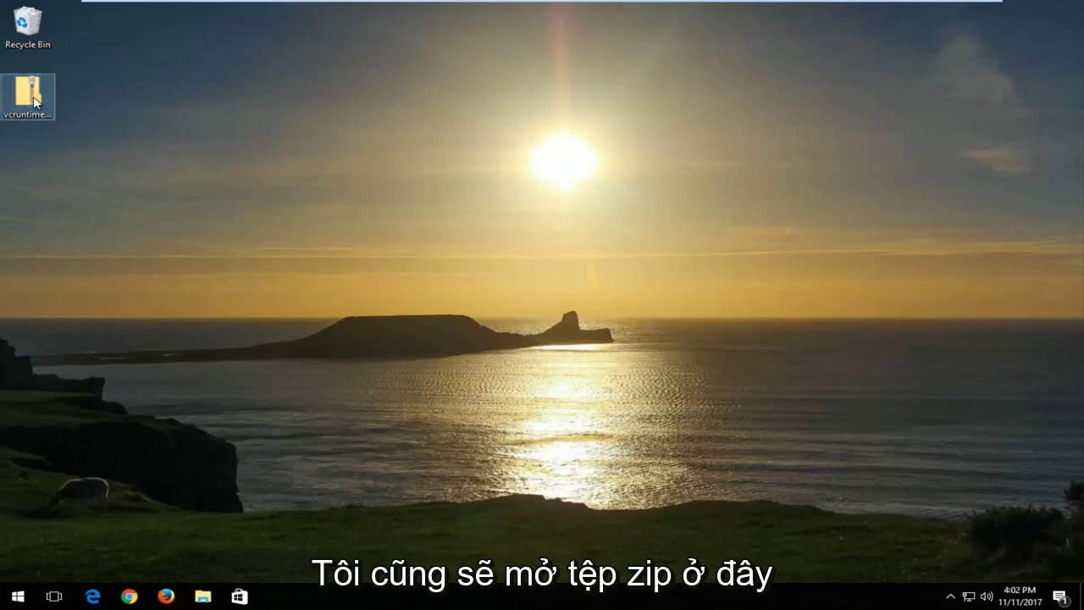
Extract vcruntime140.dll from the zip onto the desktop and delete the zip
double_click(44, 100)
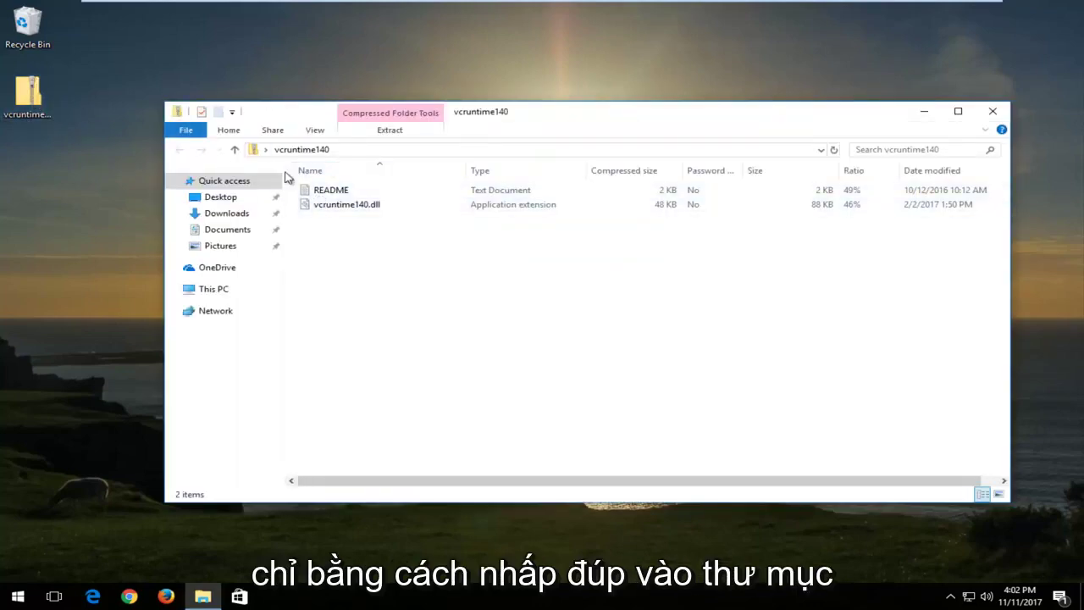
drag(322, 208, 93, 234)
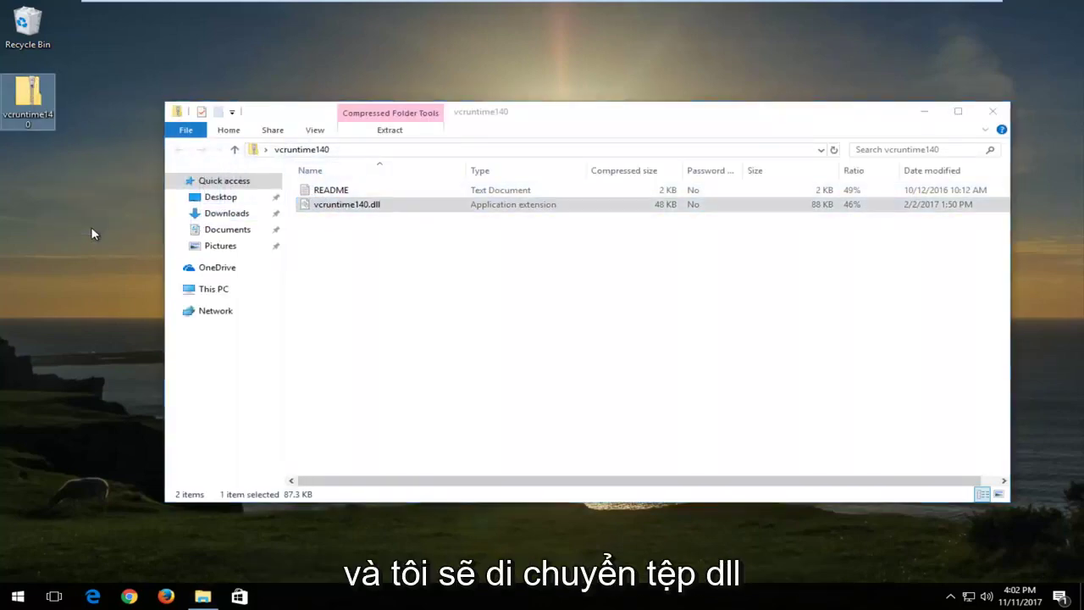
click(994, 111)
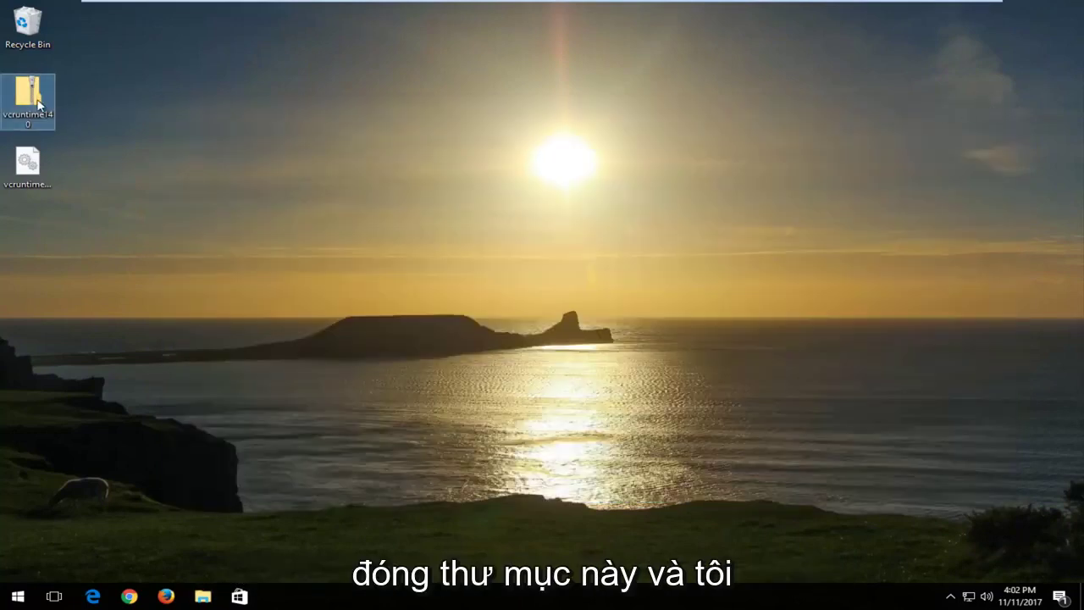
drag(34, 100, 34, 29)
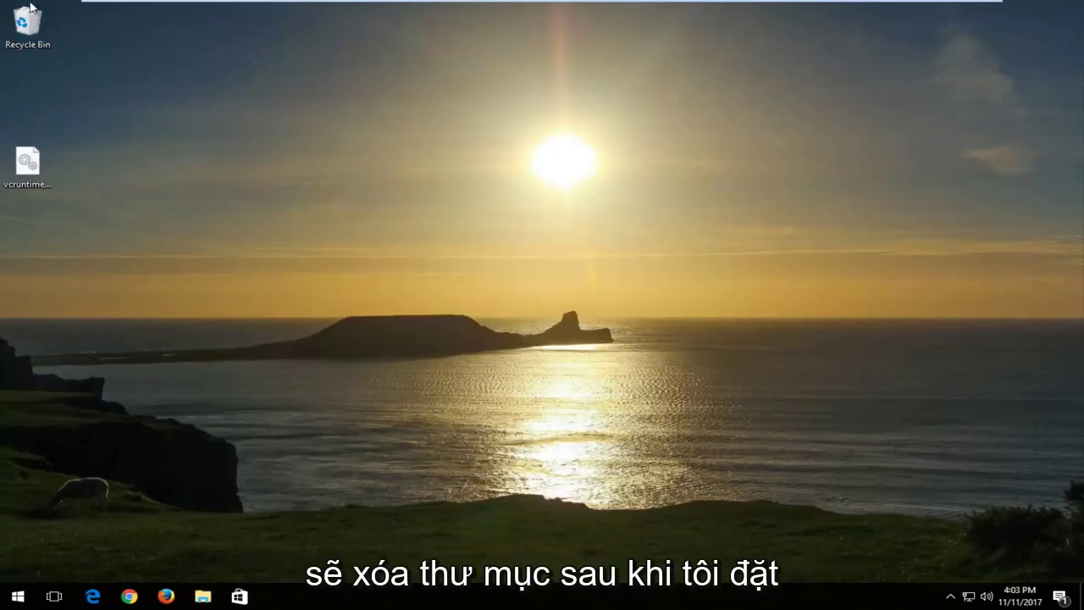
drag(48, 168, 103, 100)
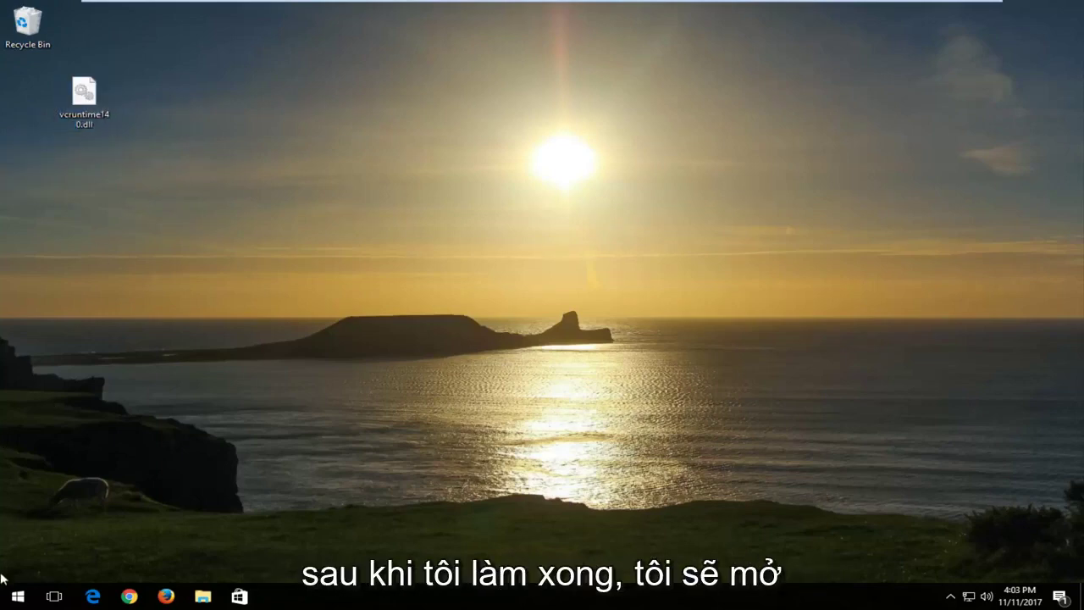
Search the Start menu for 'this pc' and open This PC
click(17, 597)
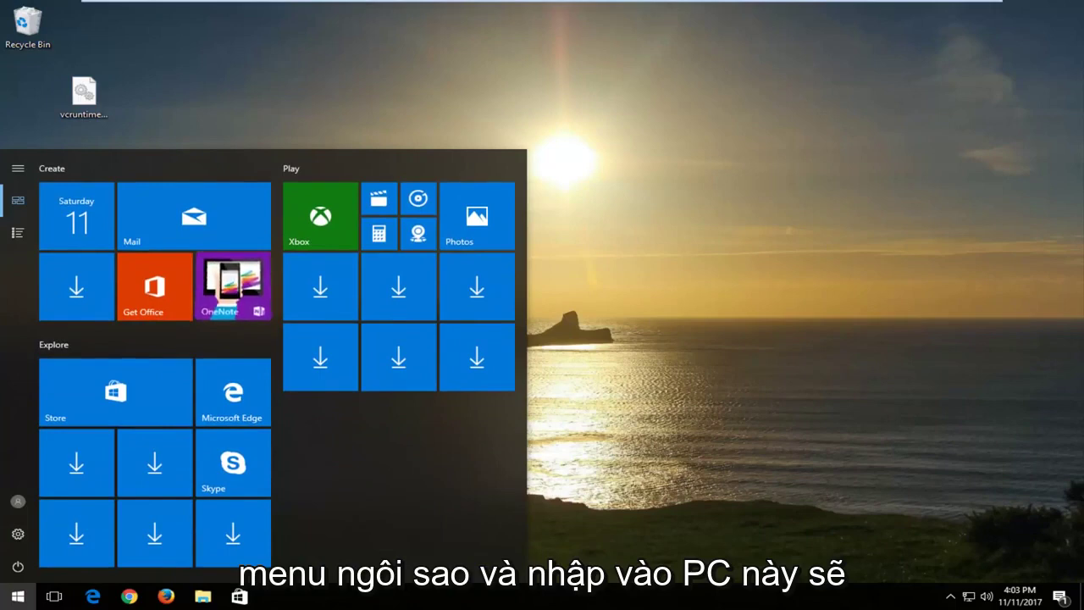
text(this pc)
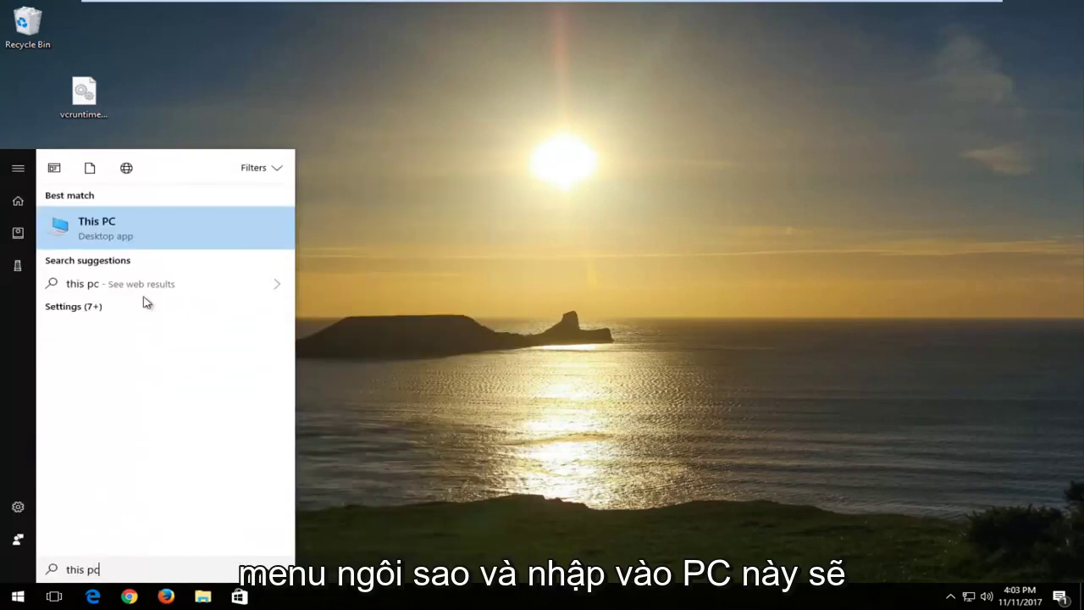
click(159, 240)
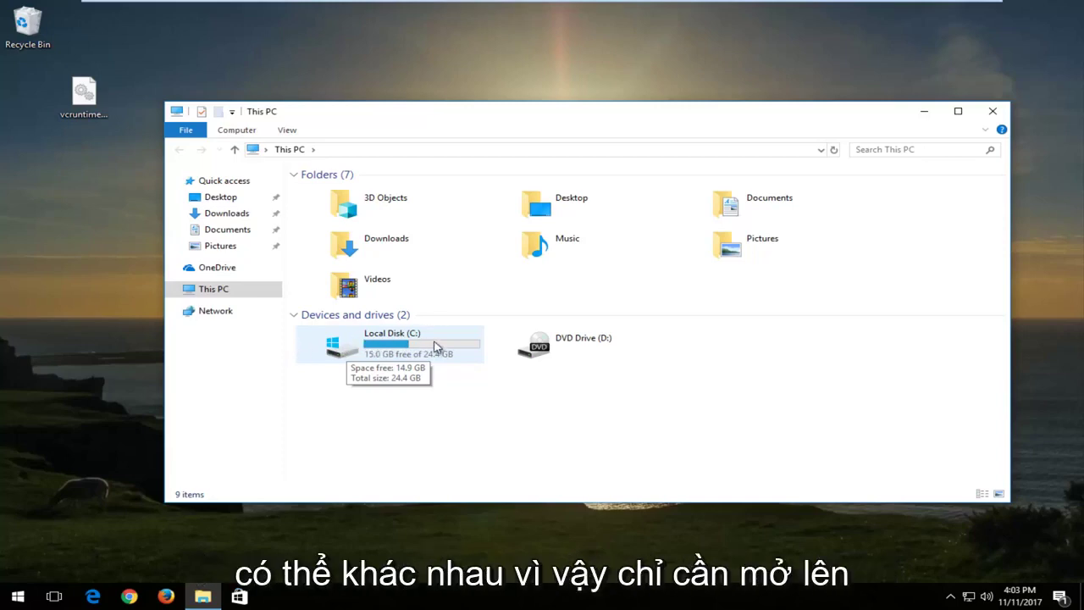
Move vcruntime140.dll from the desktop into C:\Windows\System32, granting administrator permission
double_click(359, 349)
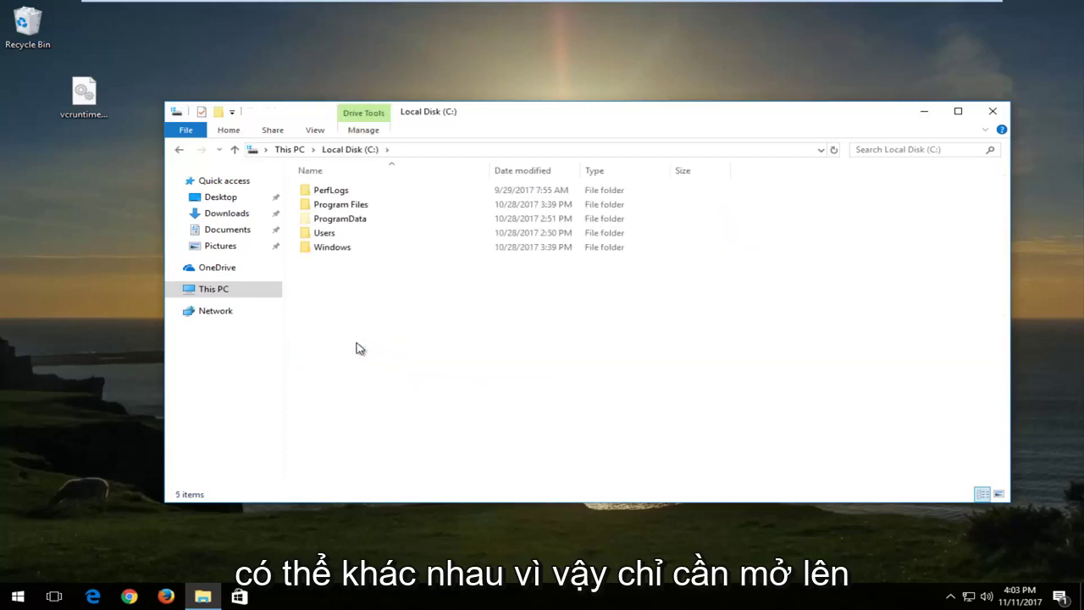
double_click(331, 249)
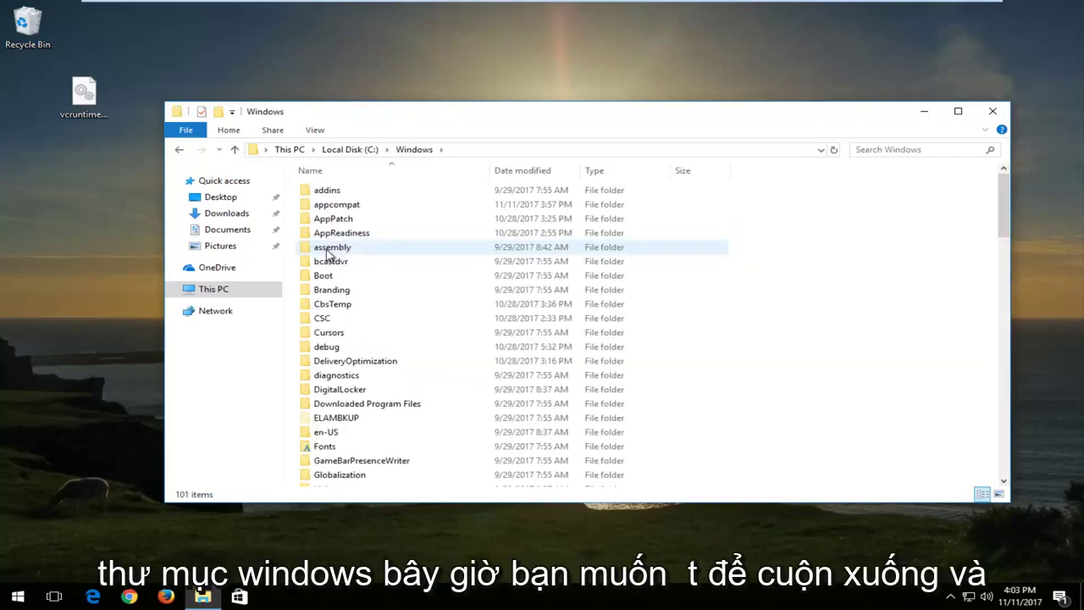
scroll(347, 300, down, 12)
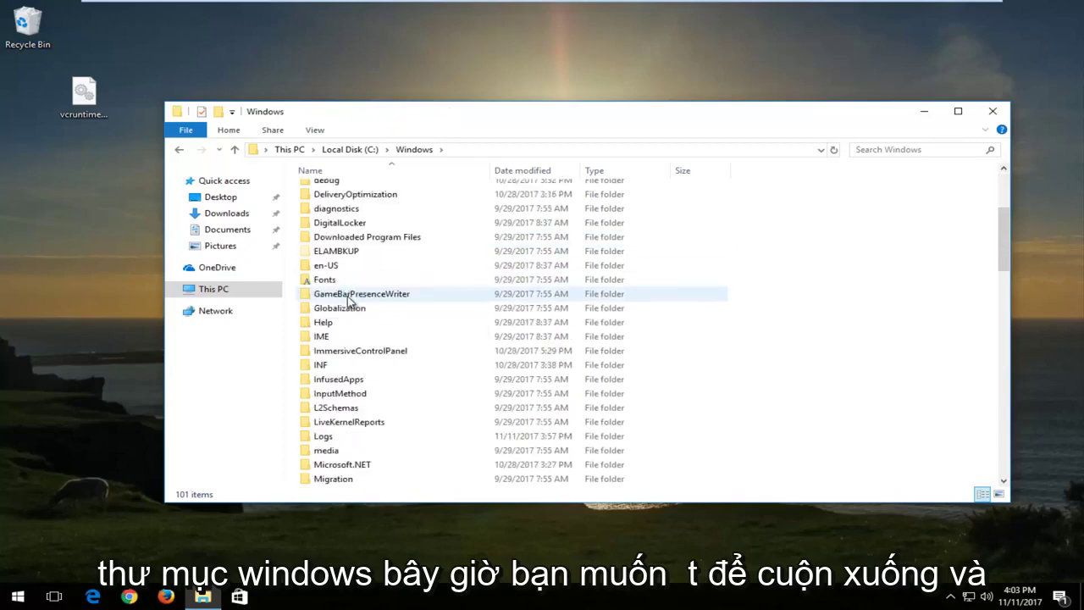
scroll(342, 305, down, 3)
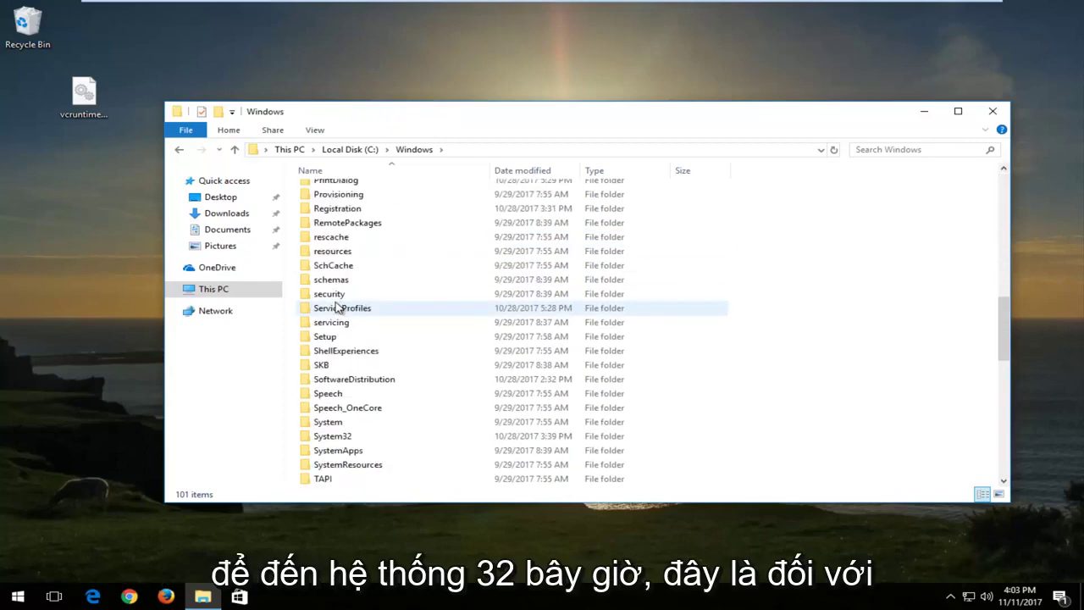
click(331, 395)
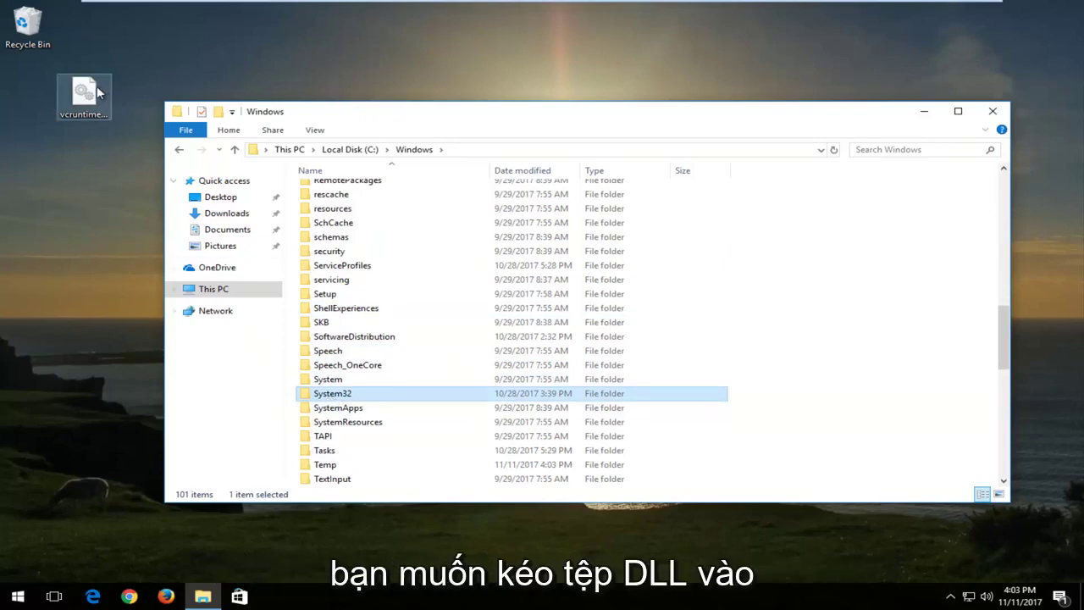
drag(84, 95, 322, 394)
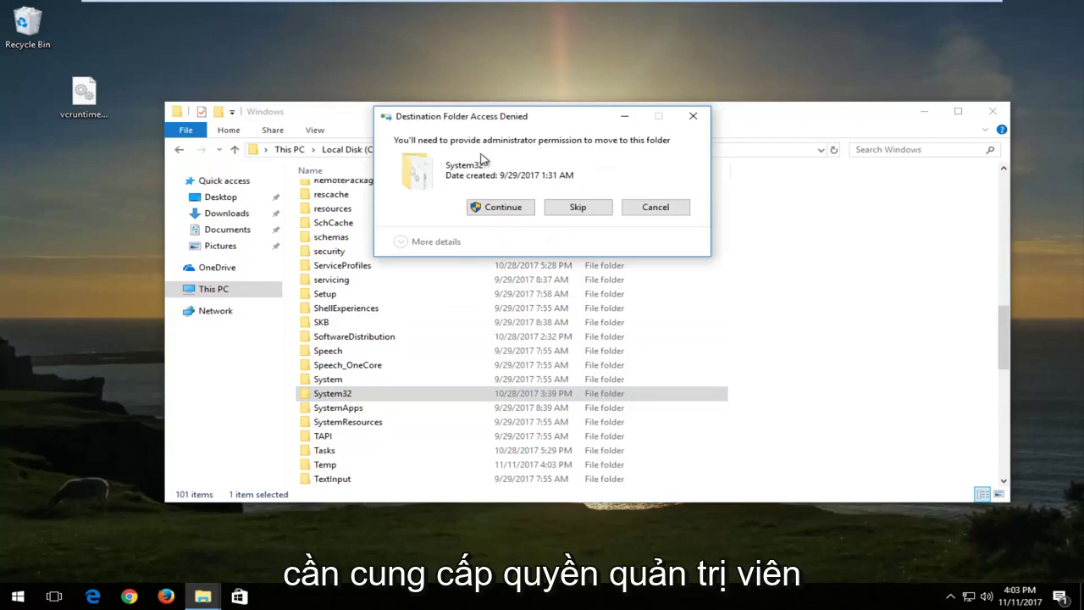
click(497, 210)
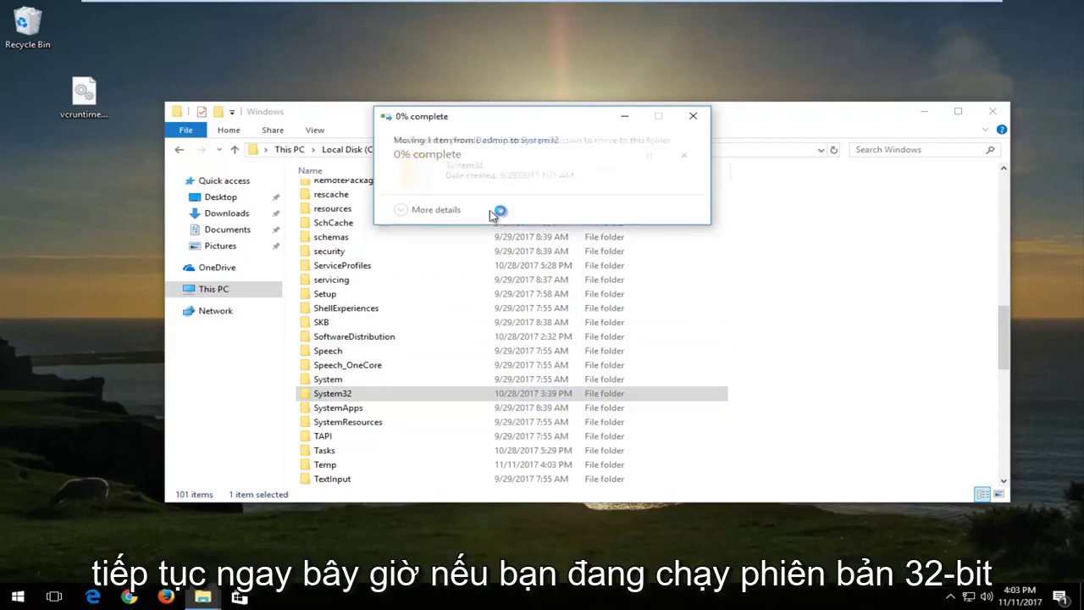